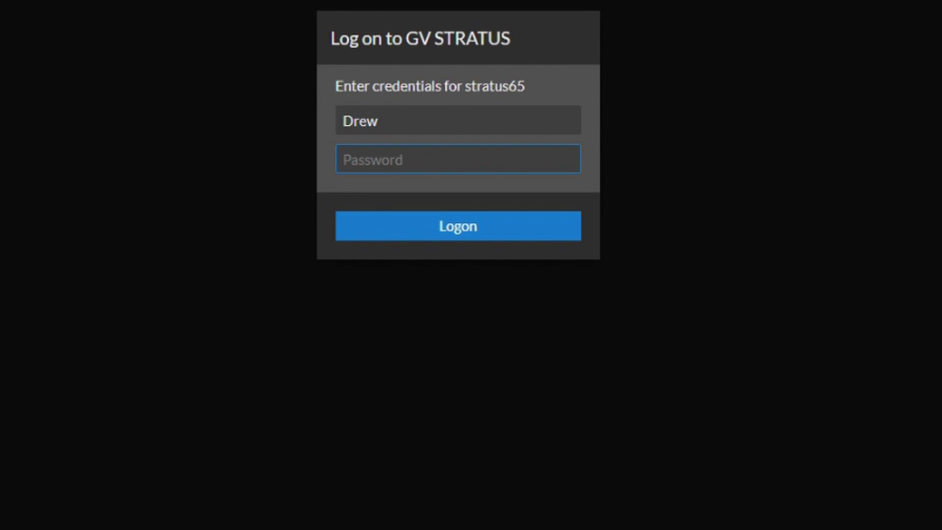
Step: Enter the account password and log on to GV STRATUS
text(********)
key(Return)
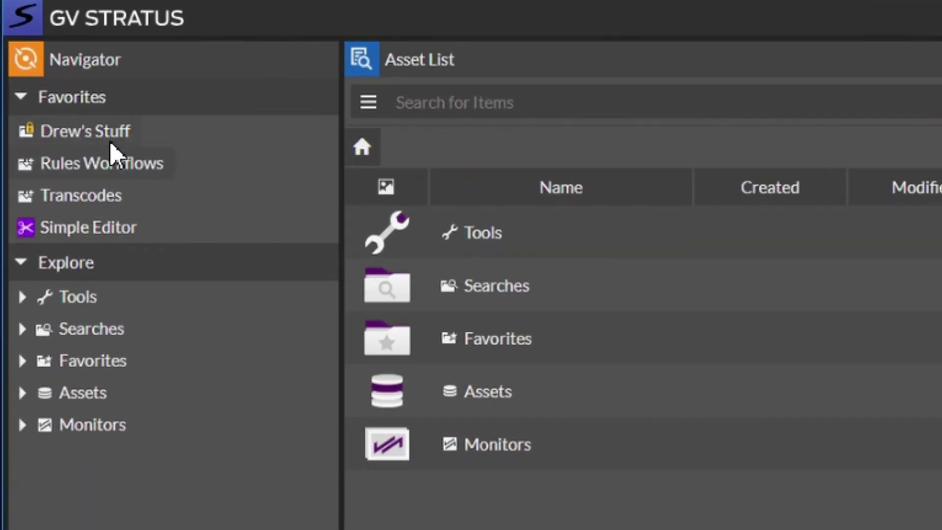
Step: Browse the personal favourites folder, via Boring and back up, into the Fun folder
click(112, 154)
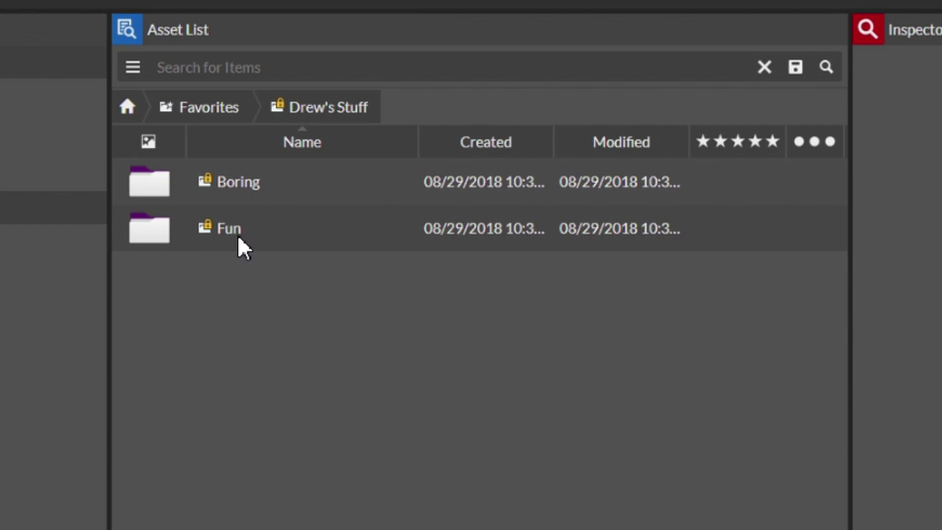
double_click(253, 179)
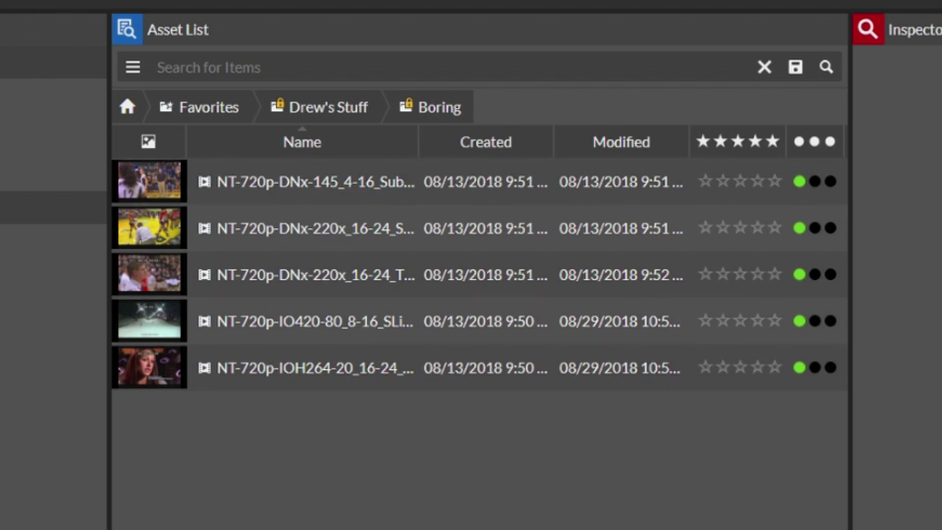
click(293, 114)
double_click(228, 232)
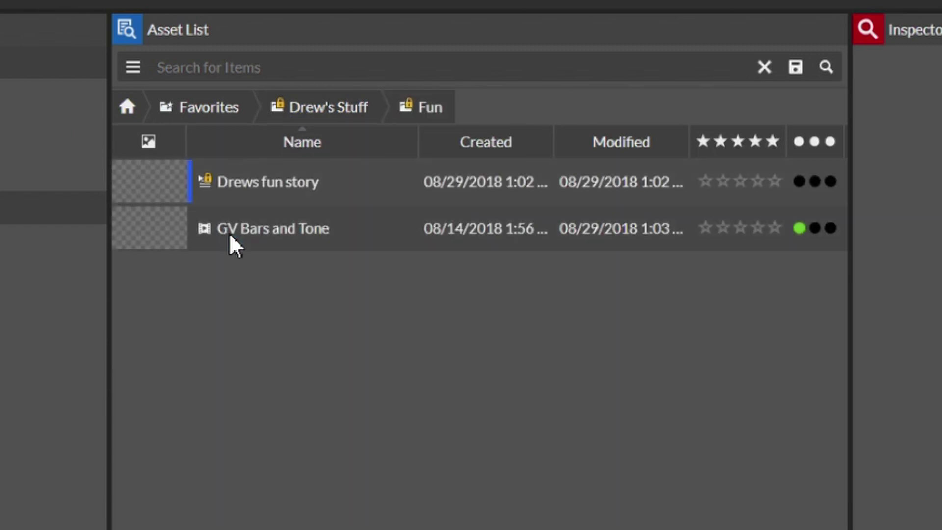
Step: Load GV Bars and Tone with audio meters shown and play it from about 30 seconds
click(326, 246)
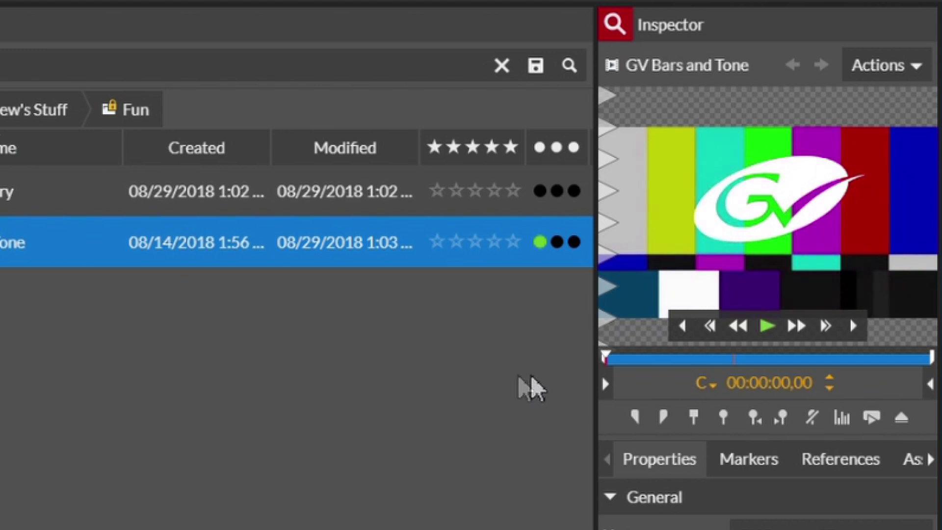
click(842, 418)
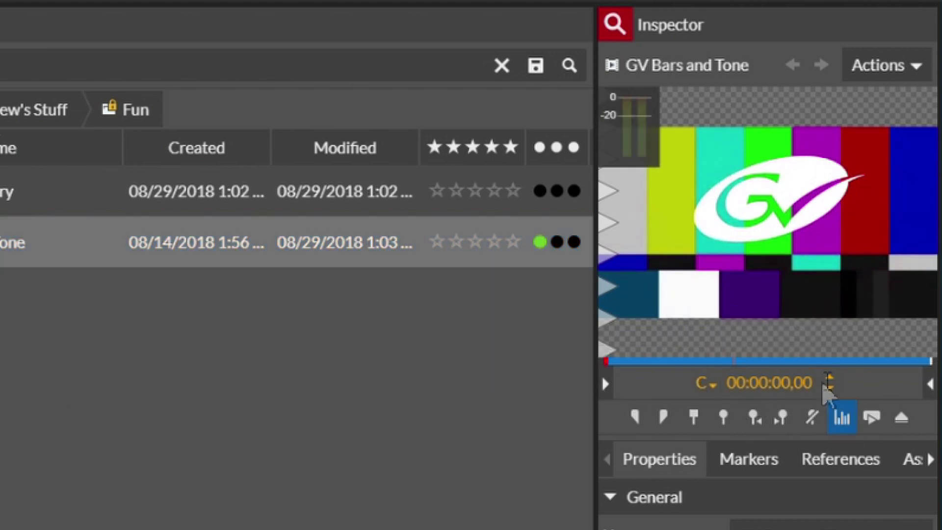
click(784, 340)
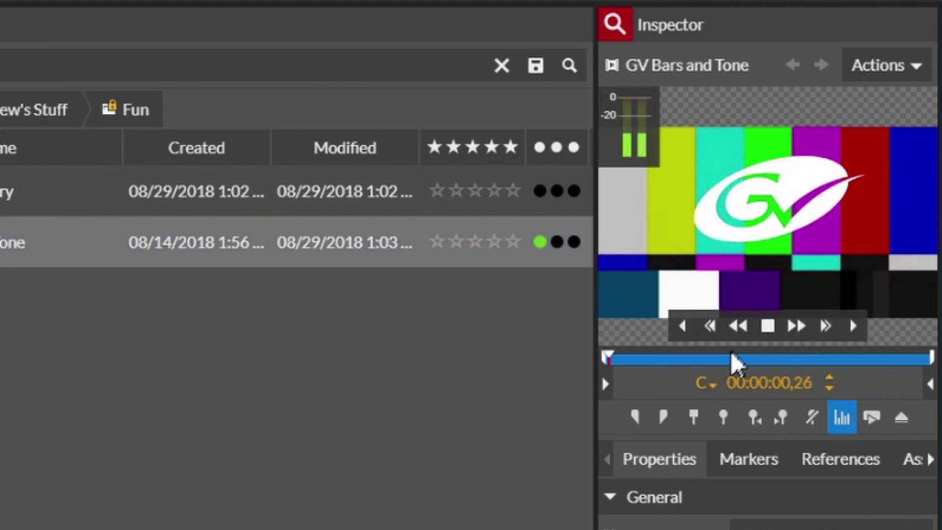
drag(725, 363, 737, 361)
click(768, 326)
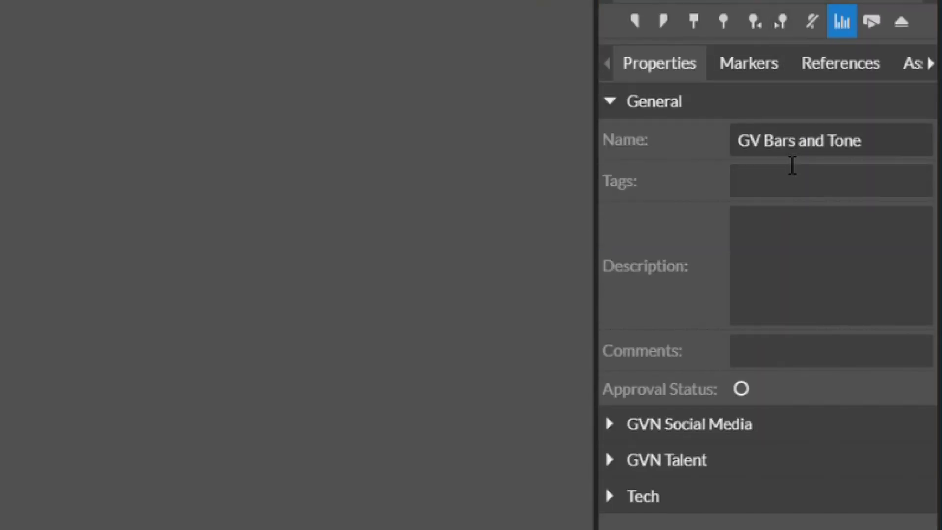
Step: Tag the clip 'fun' and give it the description 'This is a fun test video'
click(786, 186)
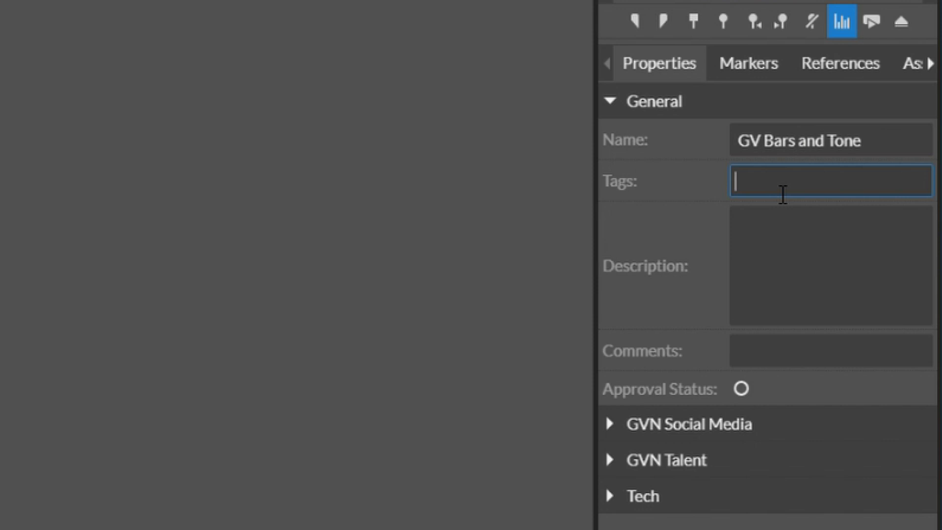
text(fun)
click(796, 269)
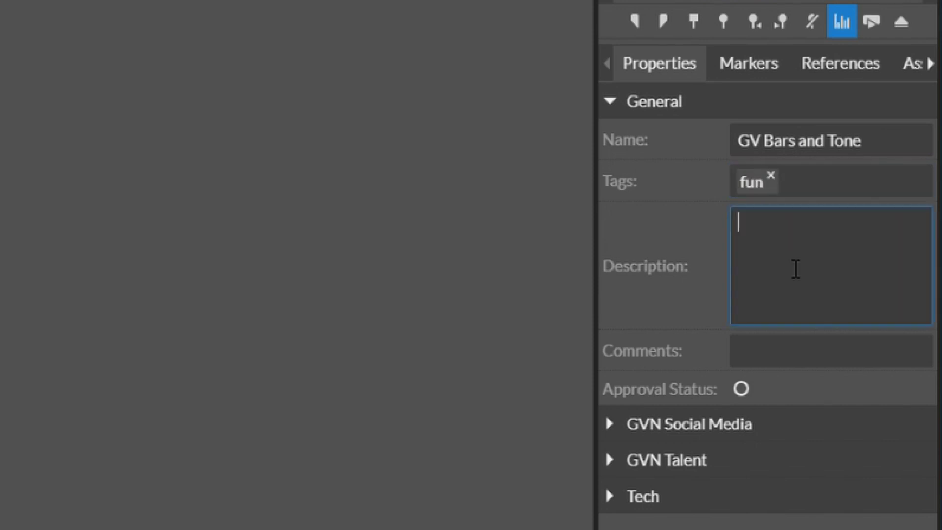
text(This i)
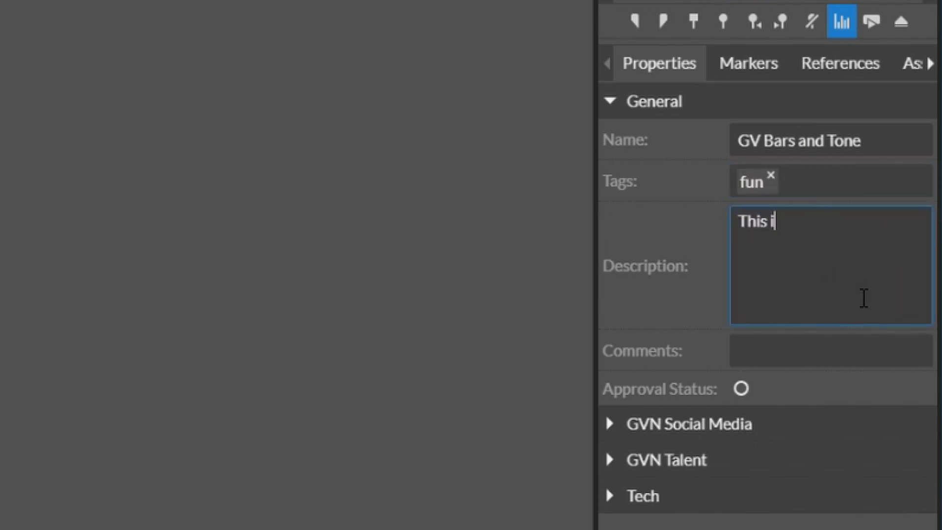
text(s a fun tes)
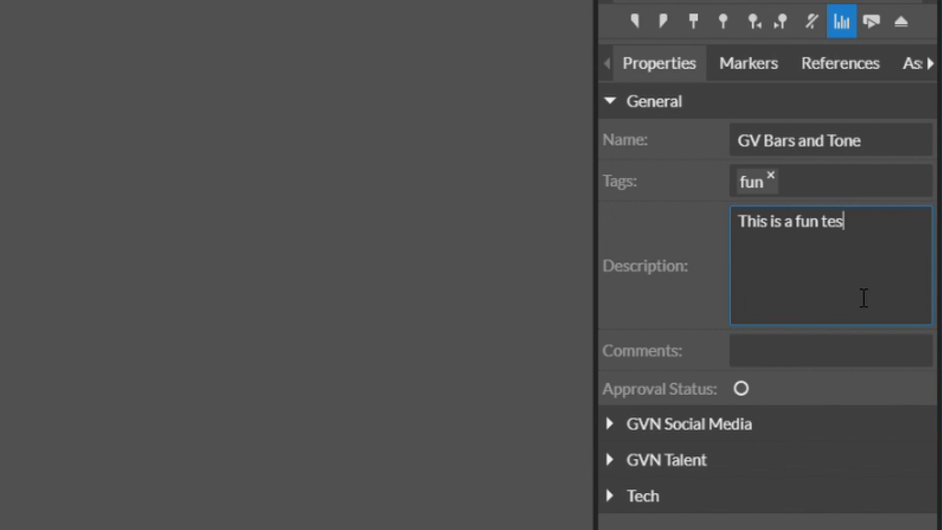
text(t video)
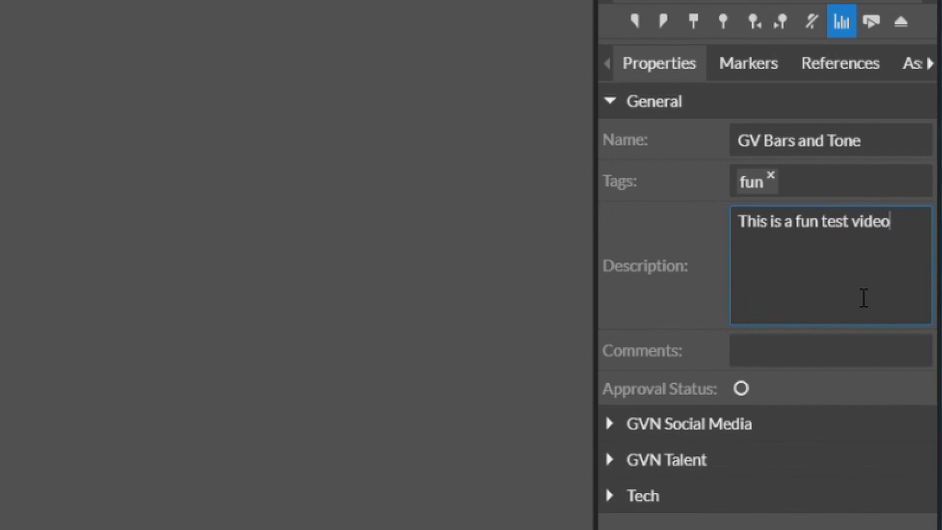
Step: Set GVN Social Media publishing to GVN Youtube and mark the clip approved
click(638, 422)
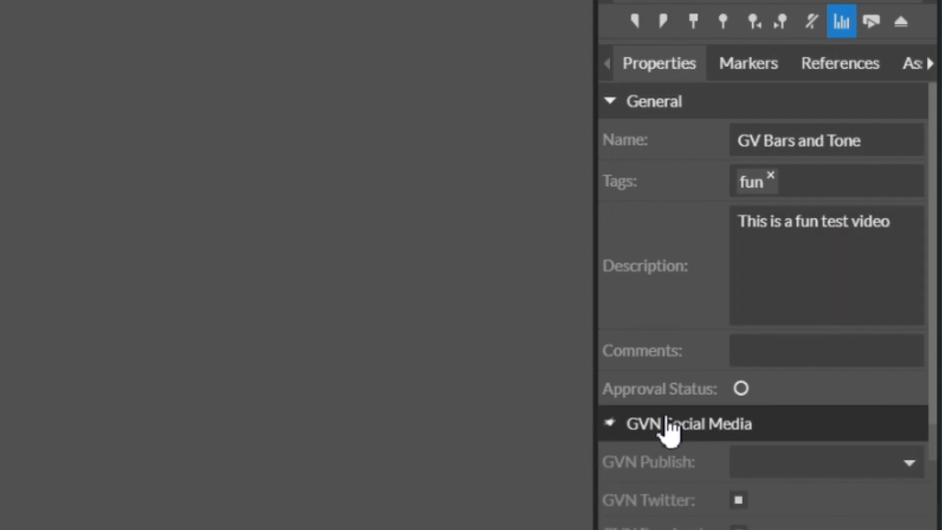
scroll(617, 300, down, 5)
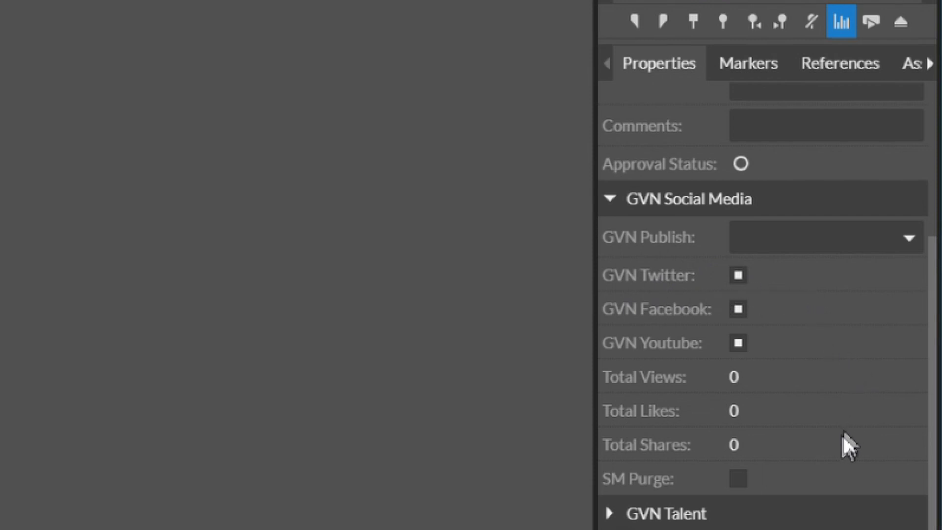
click(910, 238)
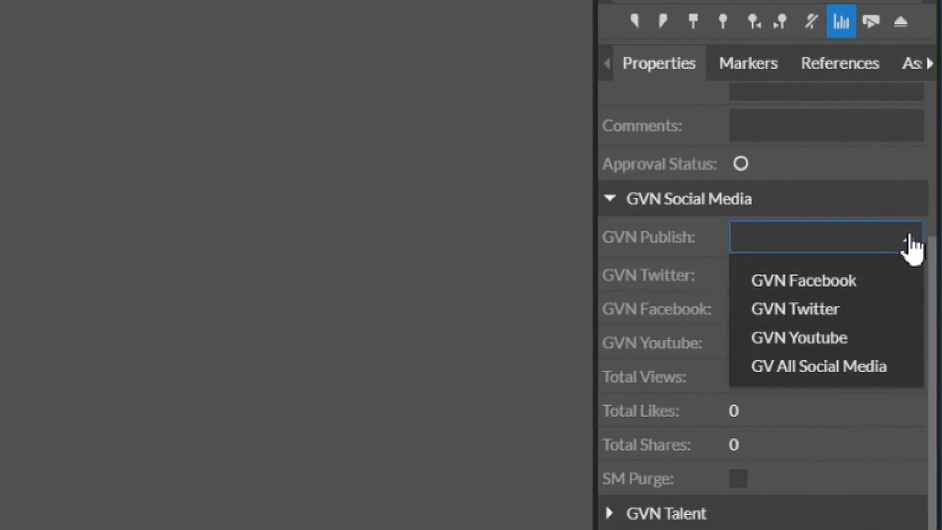
click(867, 339)
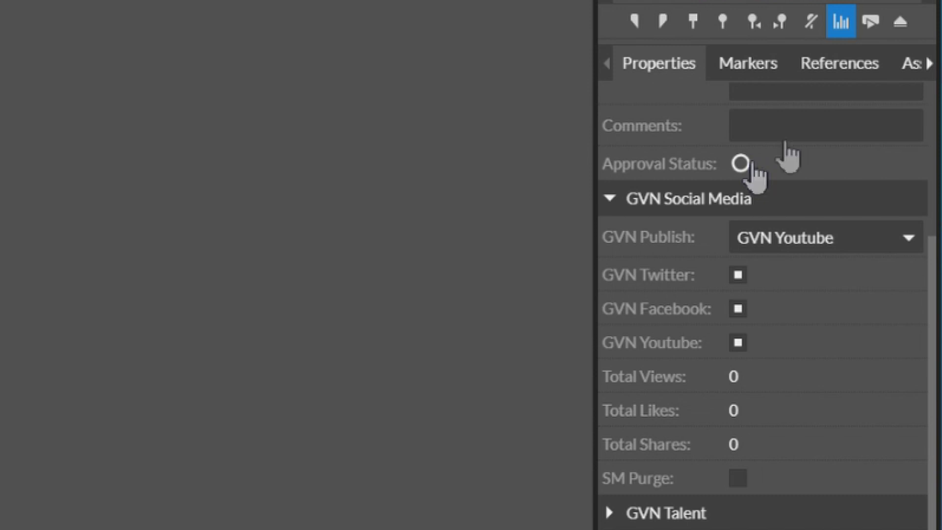
click(741, 164)
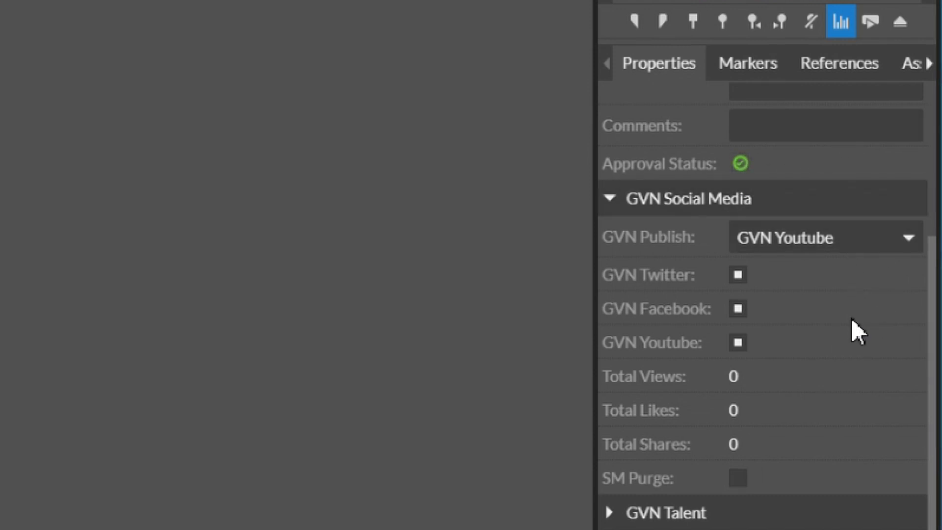
drag(933, 336, 927, 164)
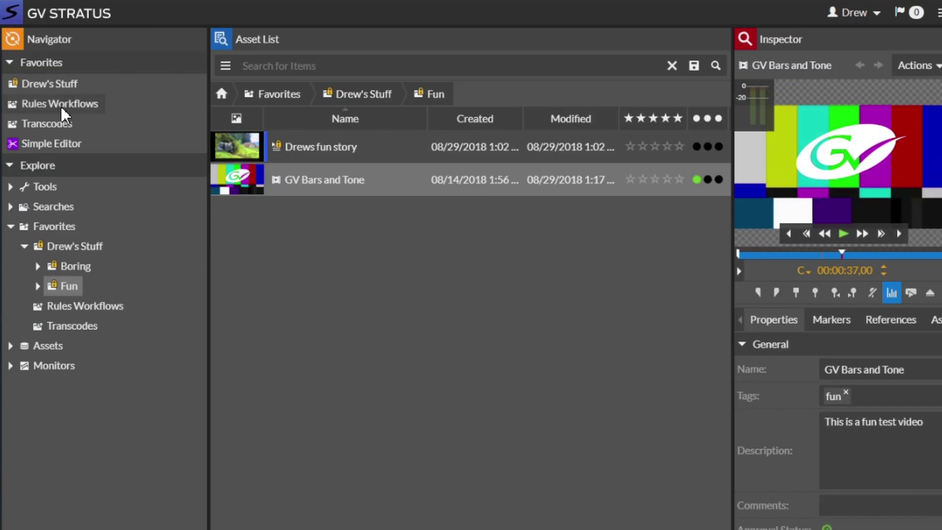
Step: Show the Rules Workflows list tracking the GV Bars and Tone upload, with a wider Inspector
click(61, 106)
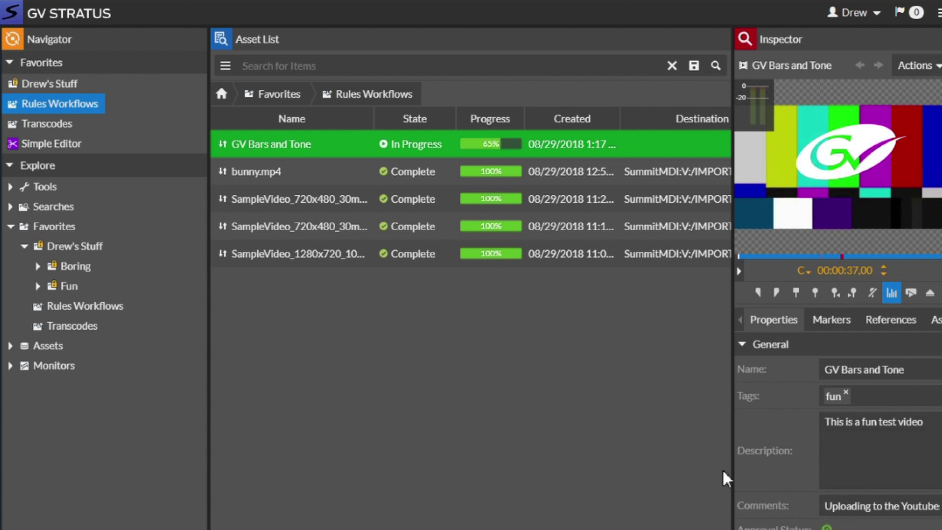
drag(740, 471, 557, 456)
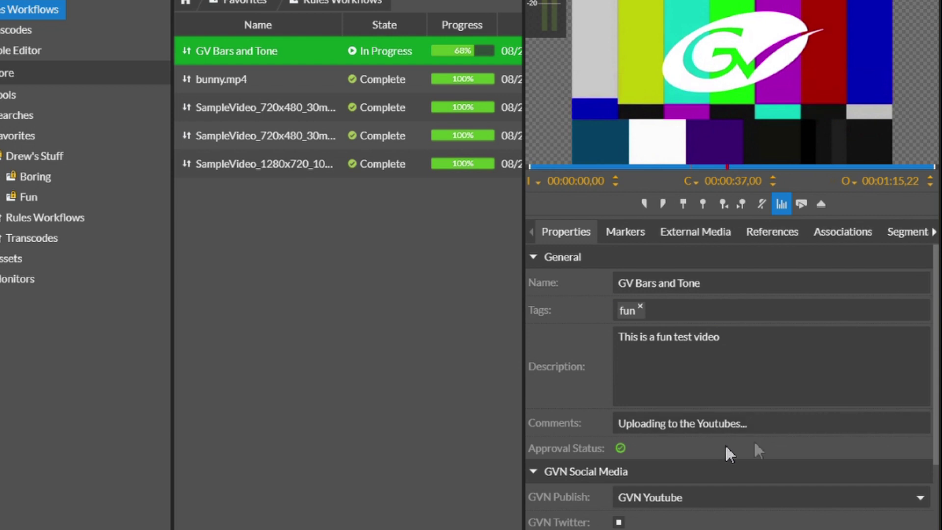
Step: Open the clip's YouTube URL from External Media, skip to about 0:44, and pause
click(696, 228)
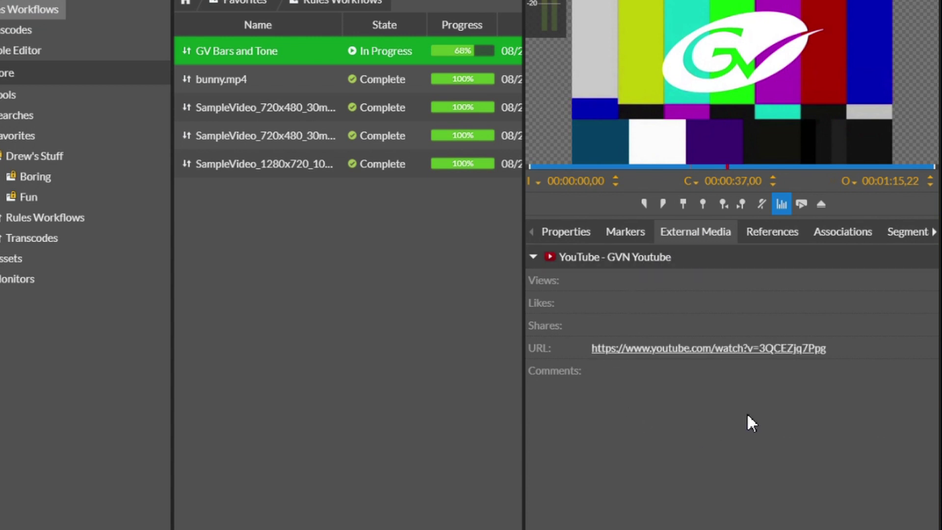
click(751, 347)
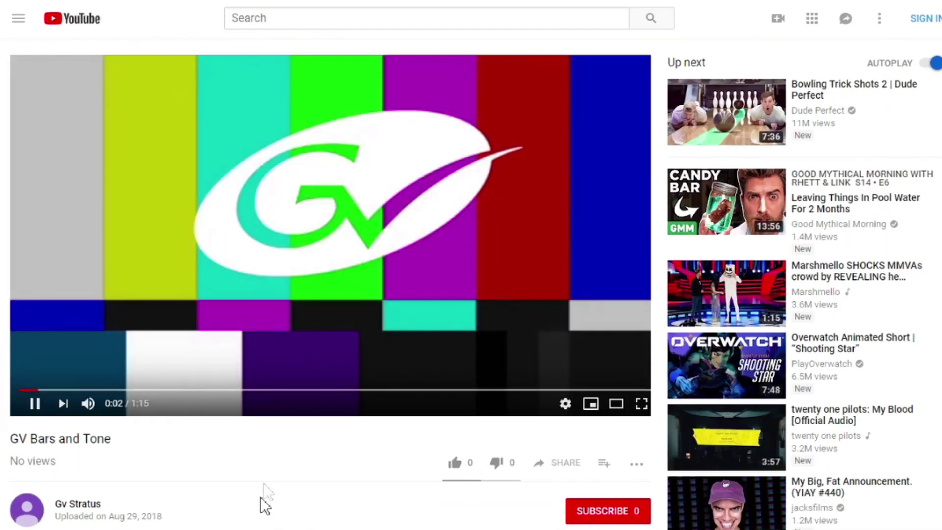
click(394, 392)
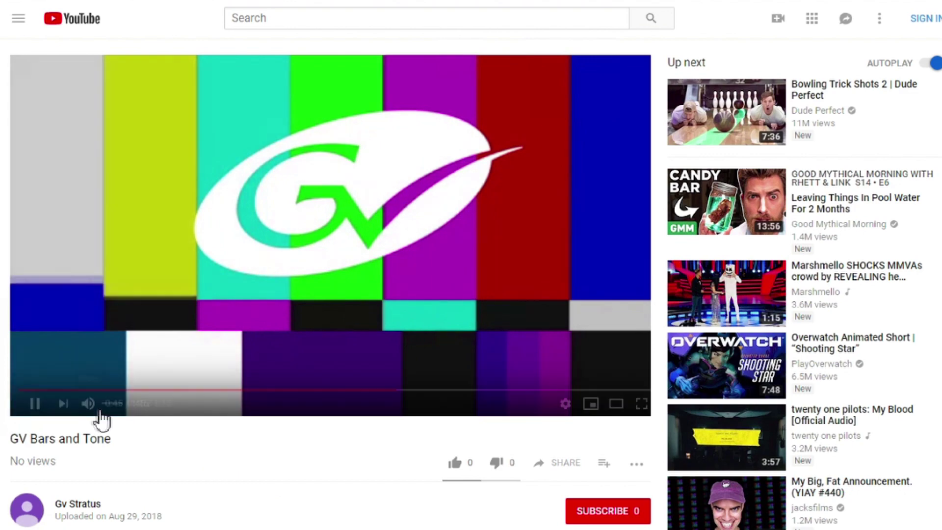
click(35, 413)
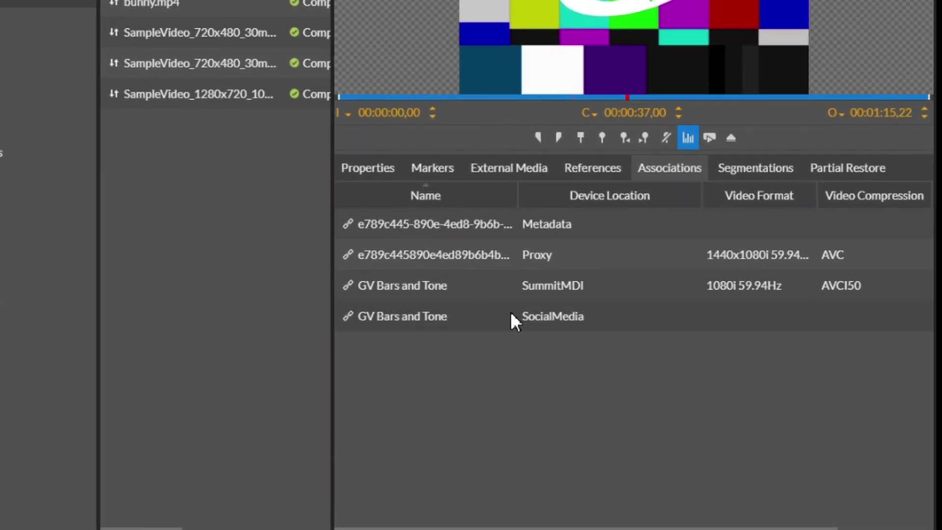
Step: Delete the SocialMedia copy from GV Bars and Tone's Associations list
click(510, 314)
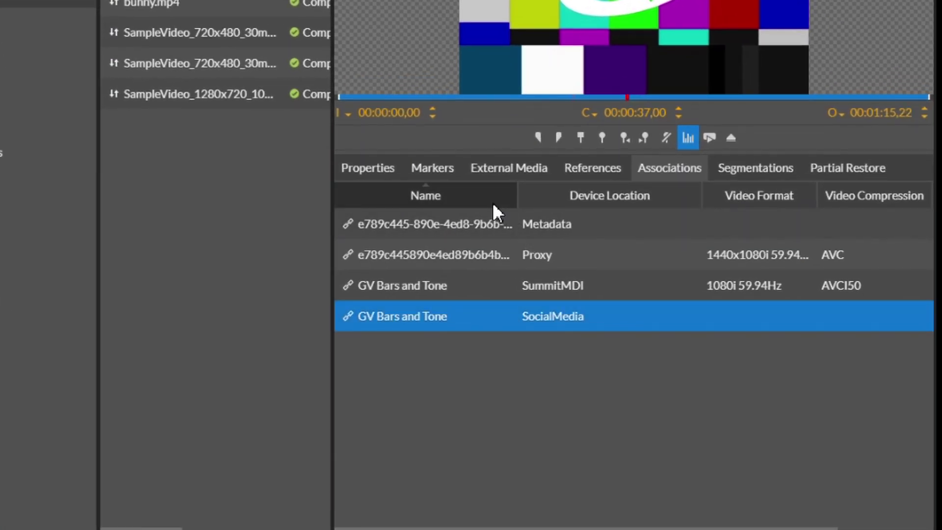
right_click(446, 316)
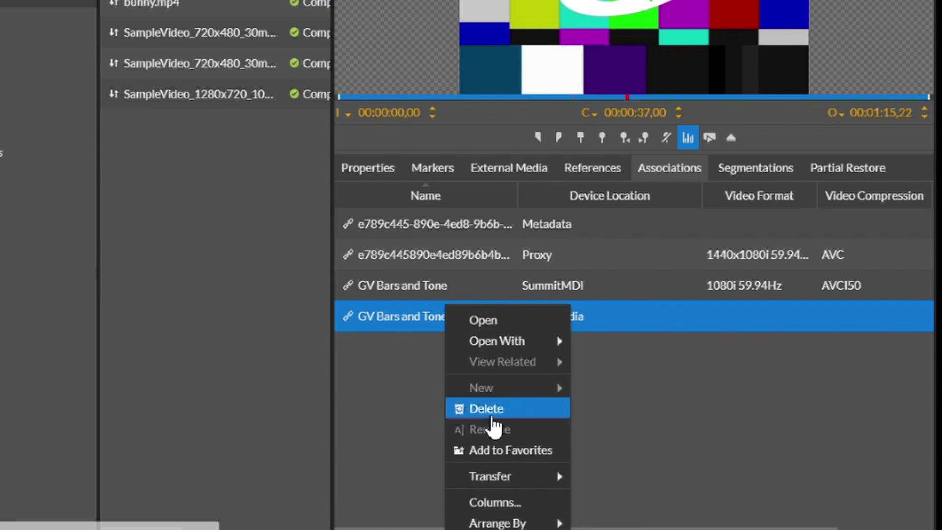
click(479, 417)
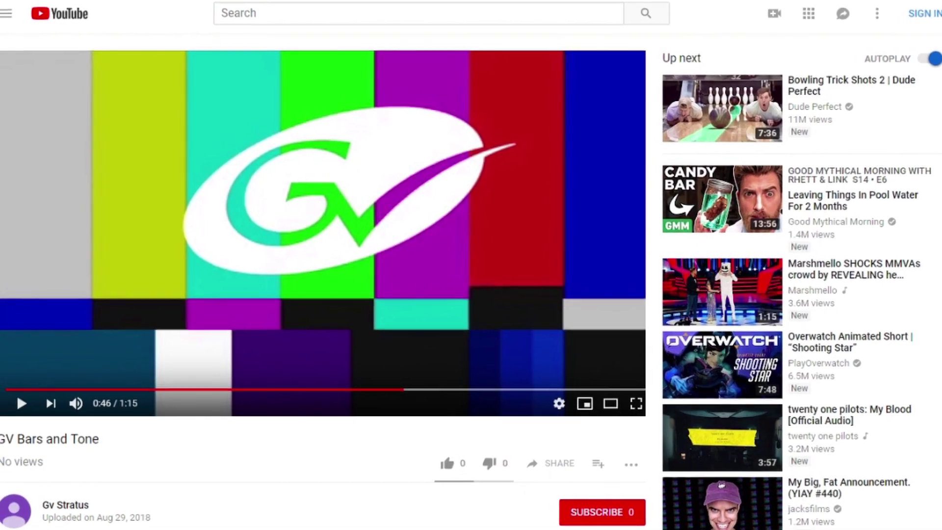
Step: Reload the YouTube video page to confirm the video was removed
key(F5)
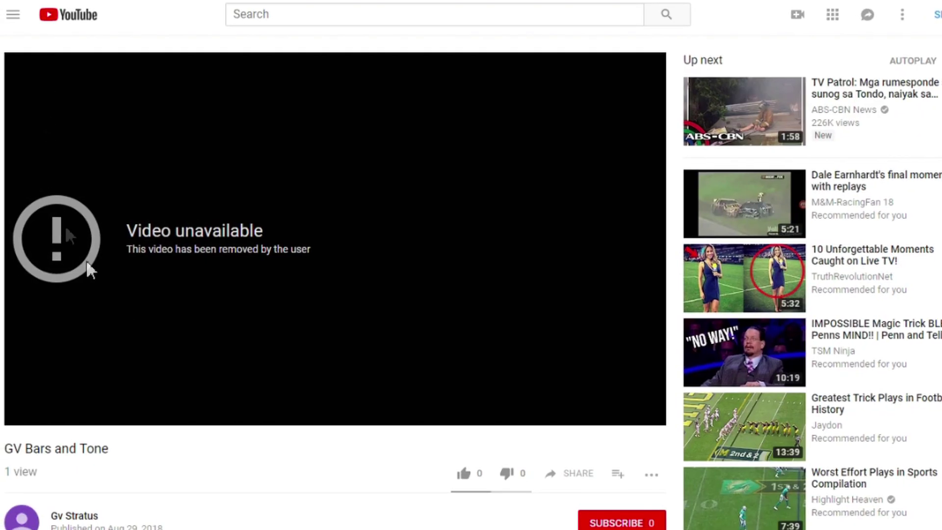